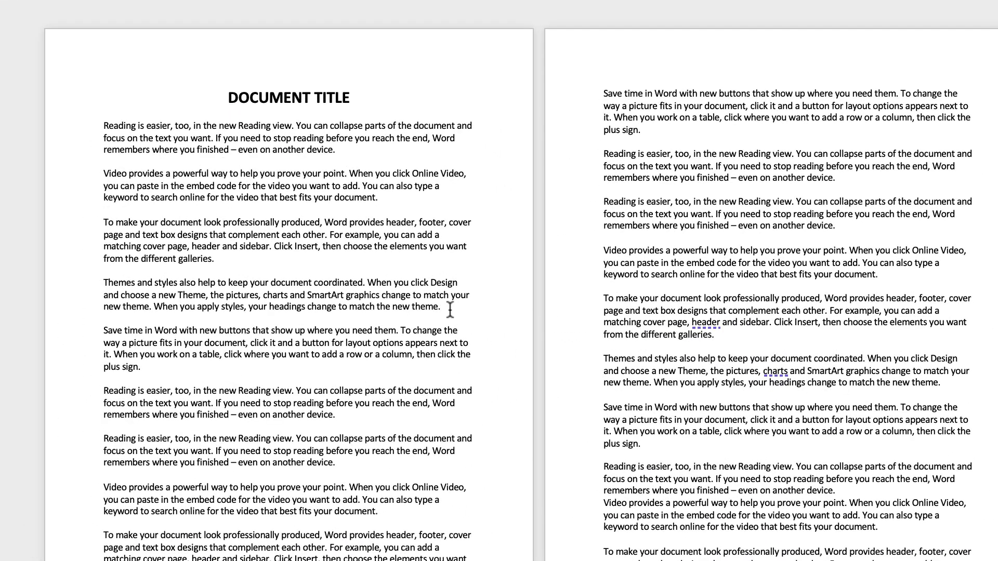
Step: Insert a page break right after the Themes paragraph ending "new theme." on page 1
click(449, 308)
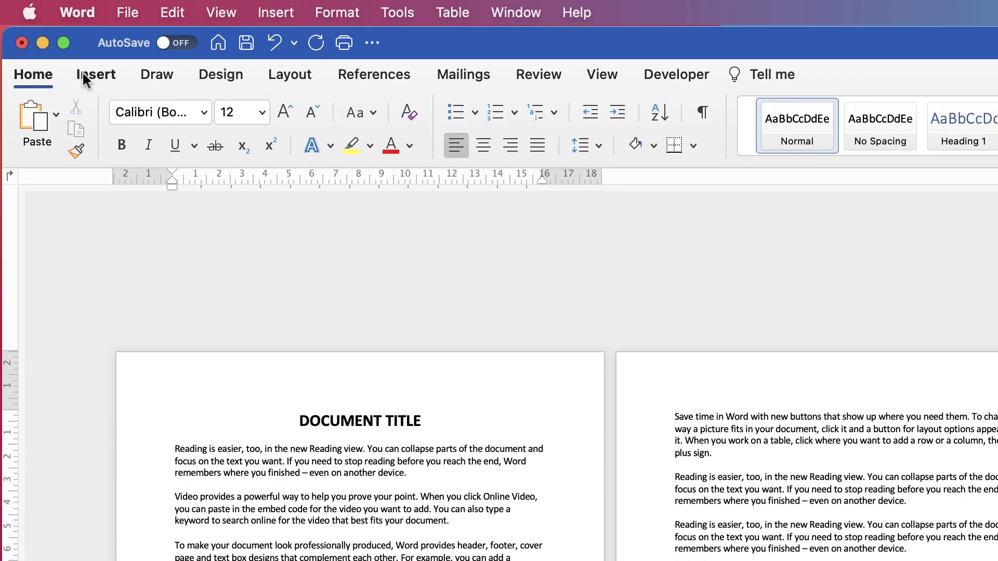
click(93, 74)
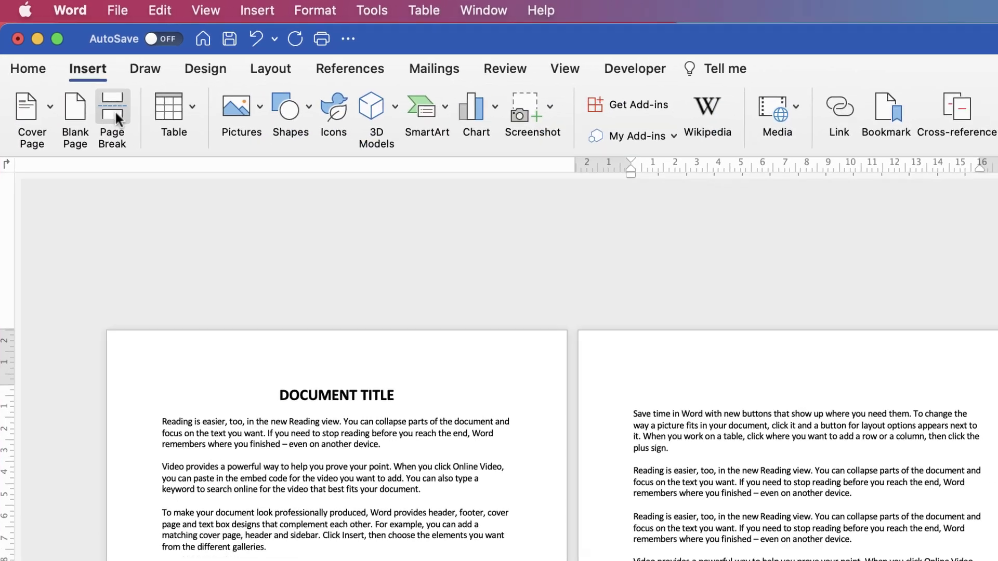
click(125, 116)
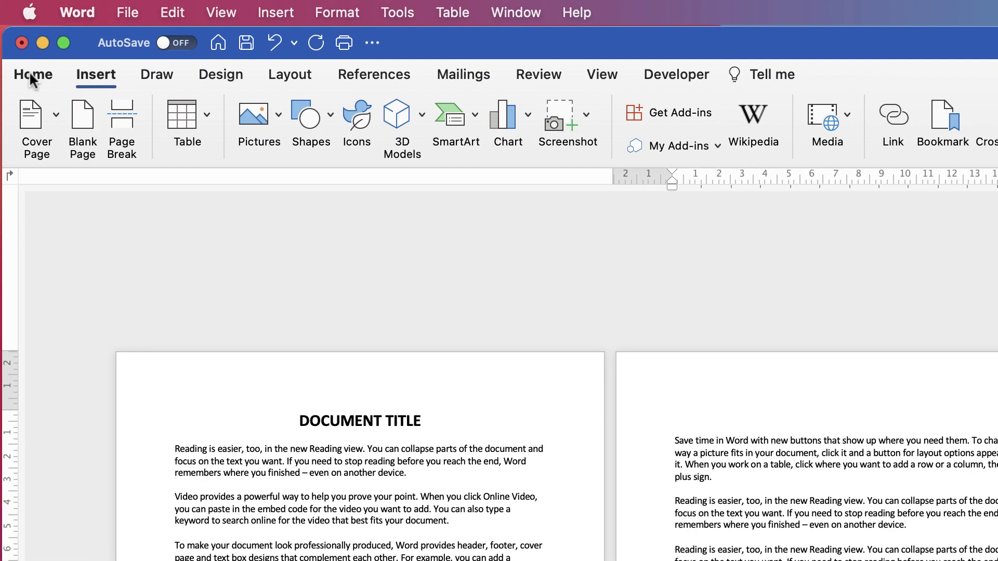
Step: Show formatting marks to expose the Page Break, and add an empty line atop page 2
click(32, 77)
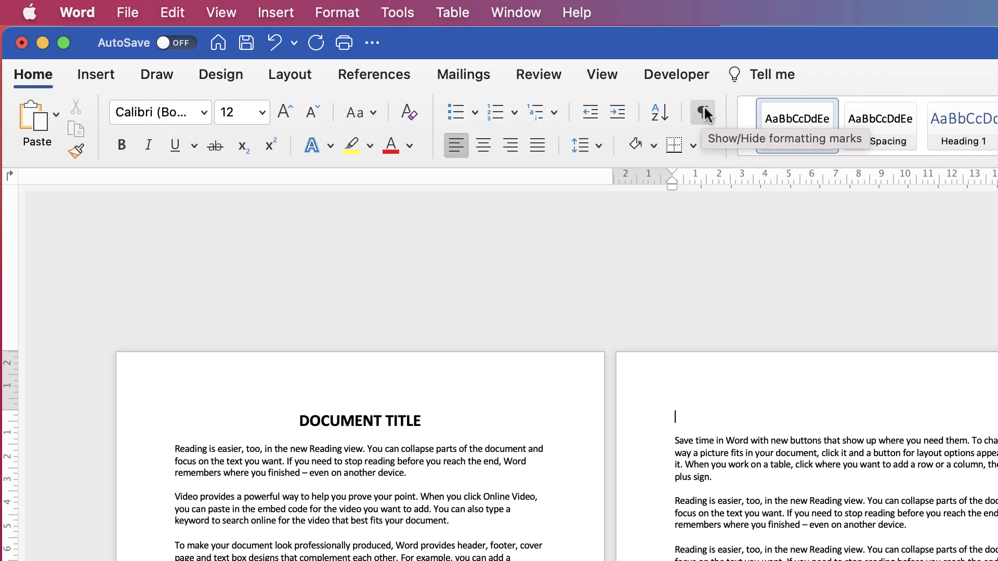
click(703, 123)
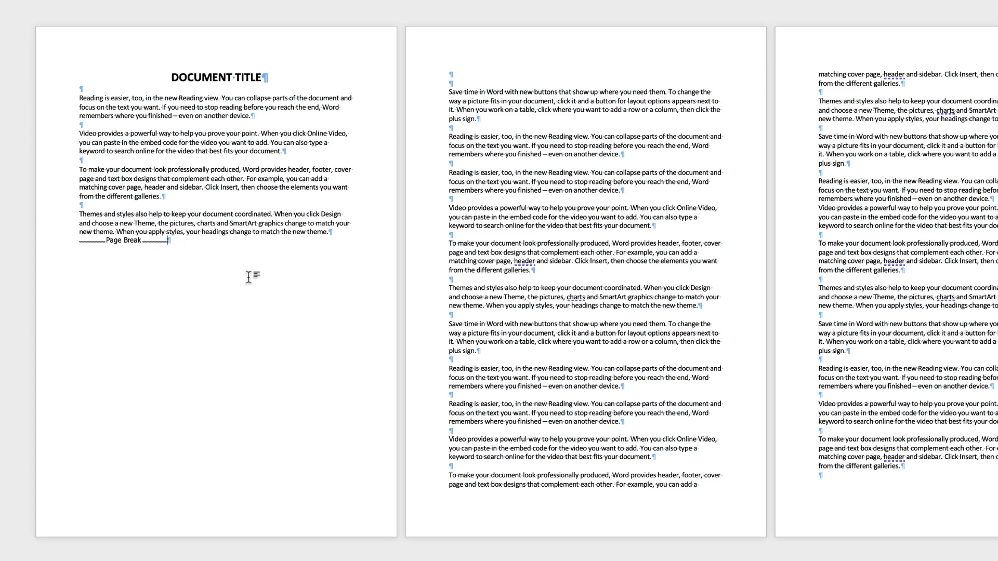
key(Return)
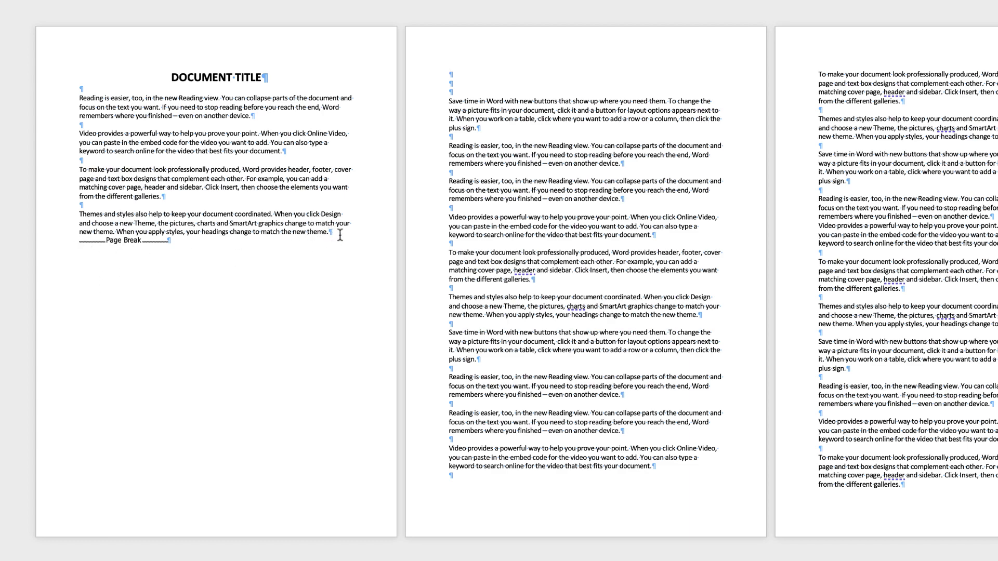
Step: Add empty paragraphs after "new theme." until the Page Break moves onto page 2
key(Return)
key(Return)
key(Return)
key(Return)
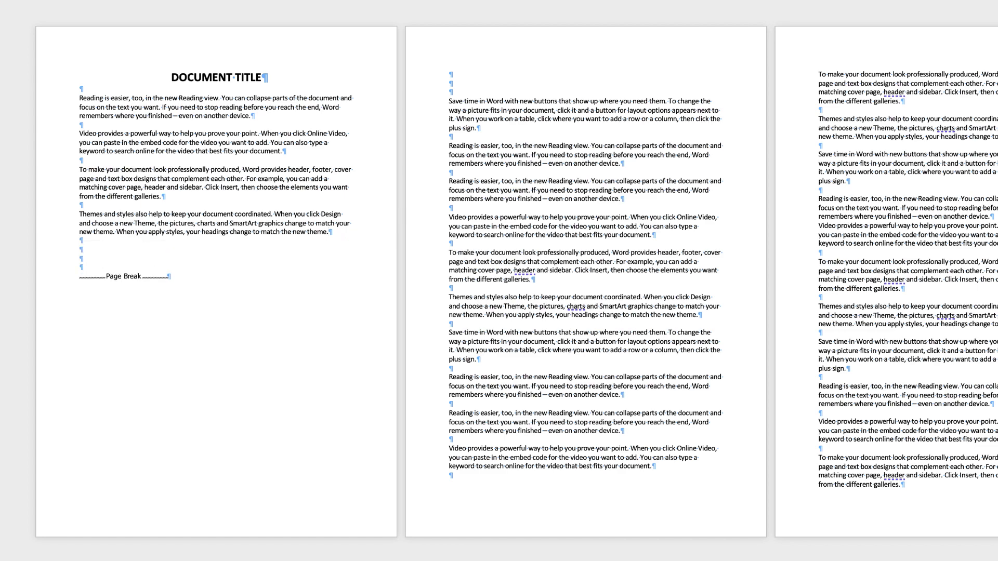
key(BackSpace)
key(BackSpace)
key(BackSpace)
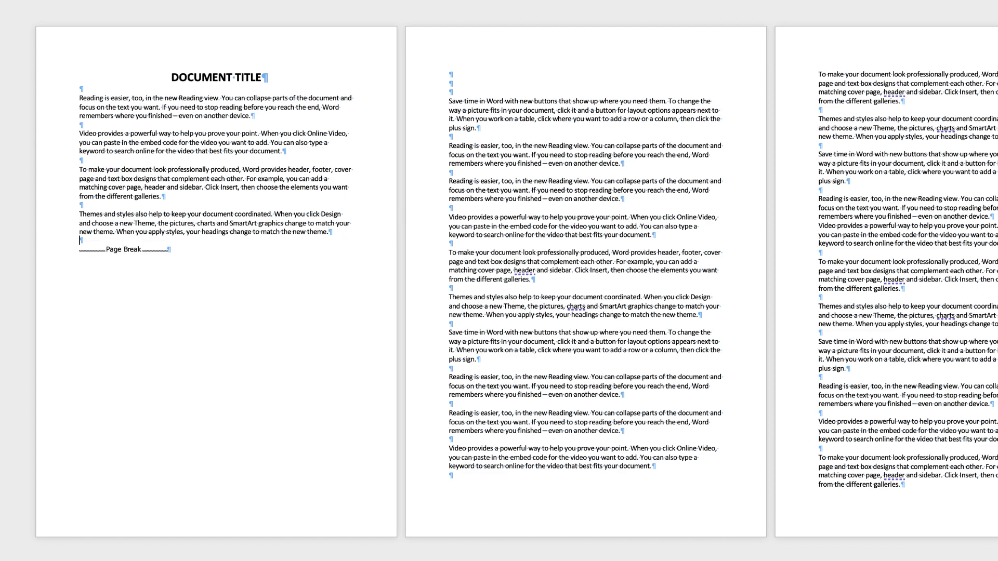
key(Return)
key(Return)
key(Return)
key(Return)
key(Return)
key(Return)
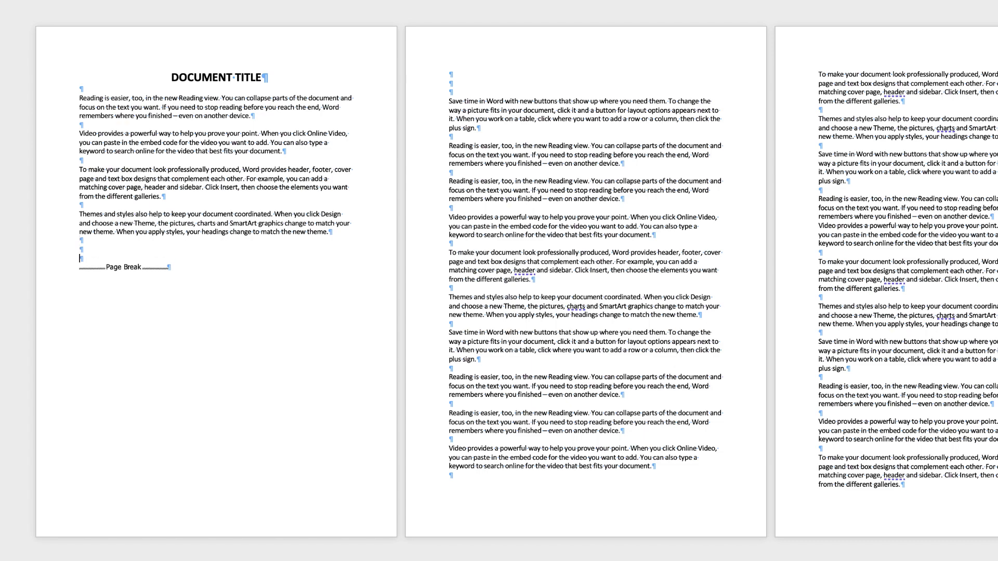
key(Return)
key(Return)
key(Return)
key(Return)
key(Return)
key(Return)
key(Return)
key(Return)
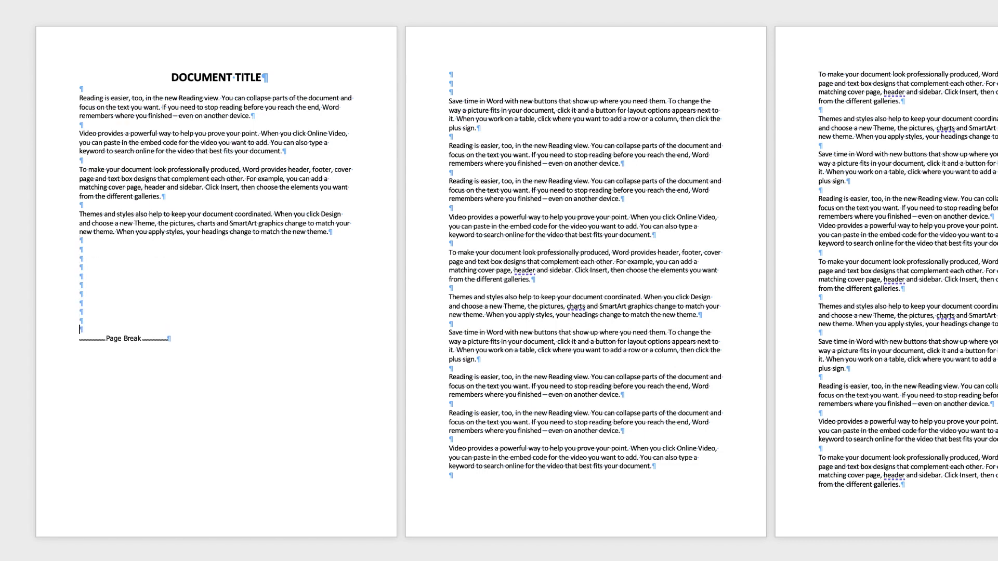
key(Return)
key(Return)
key(Return)
key(Return)
key(Return)
key(Return)
key(Return)
key(Return)
key(Return)
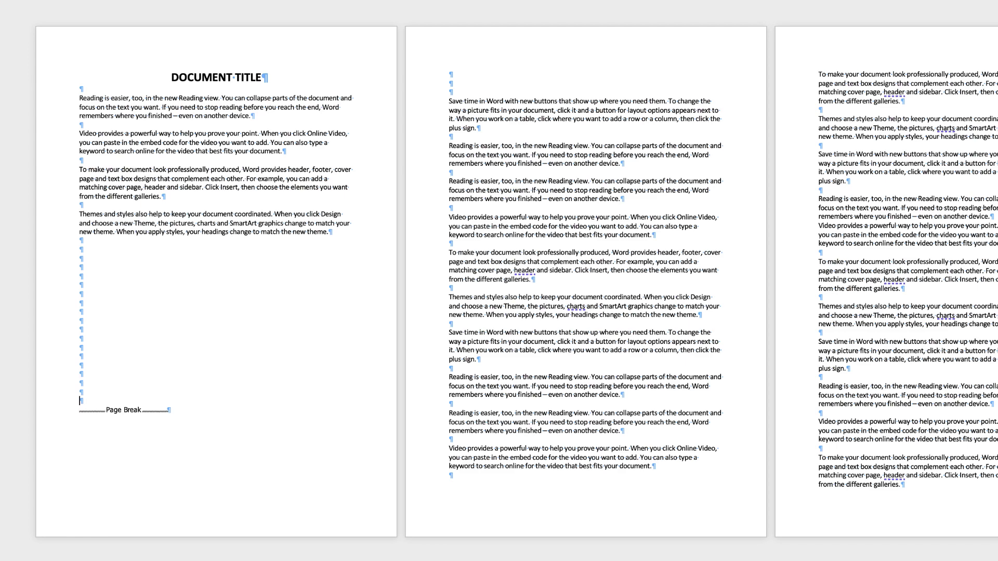
key(Return)
key(Return)
key(Return)
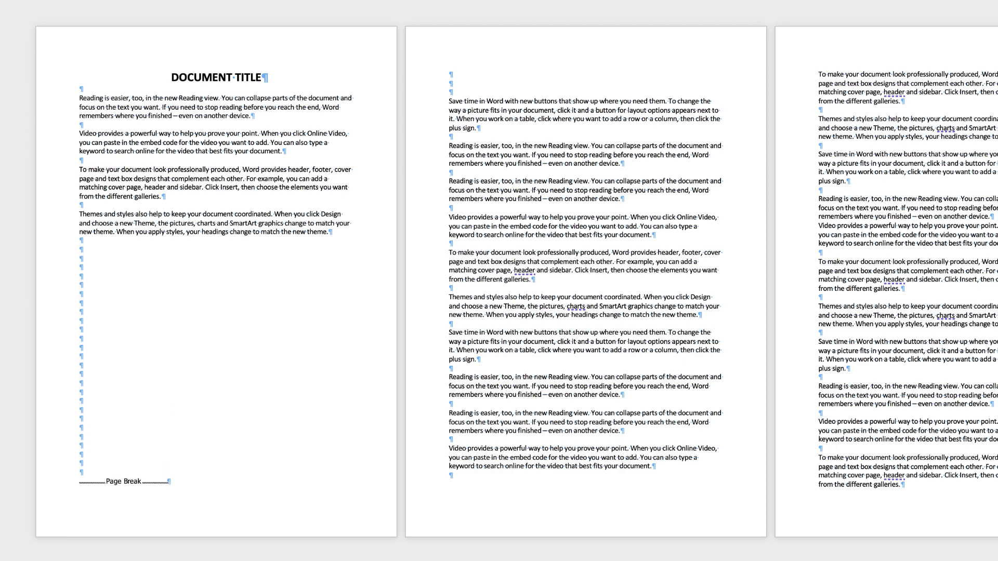
key(Return)
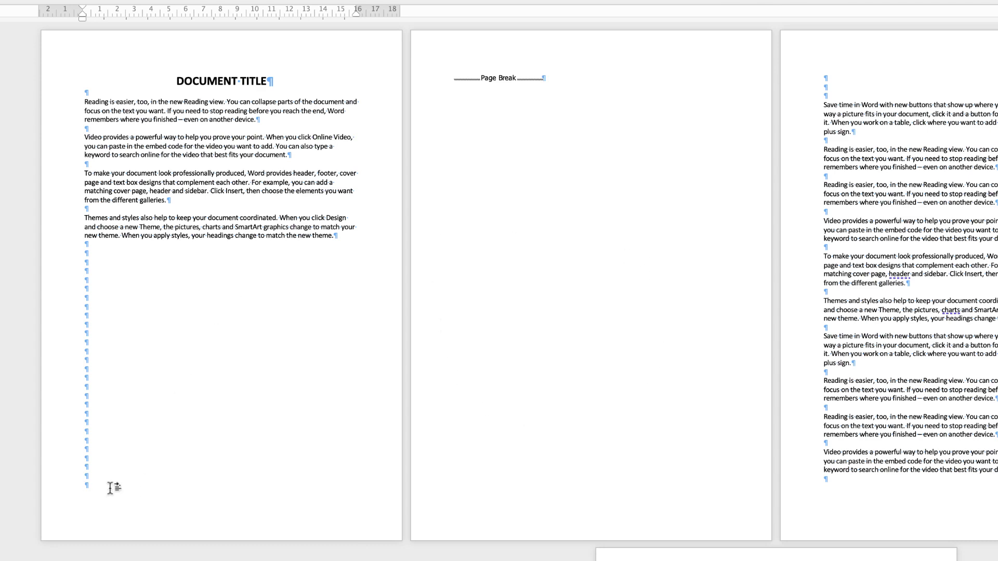
Step: Delete the filler empty paragraphs below "new theme." so page 1 ends with the Page Break
drag(100, 489, 89, 254)
key(Delete)
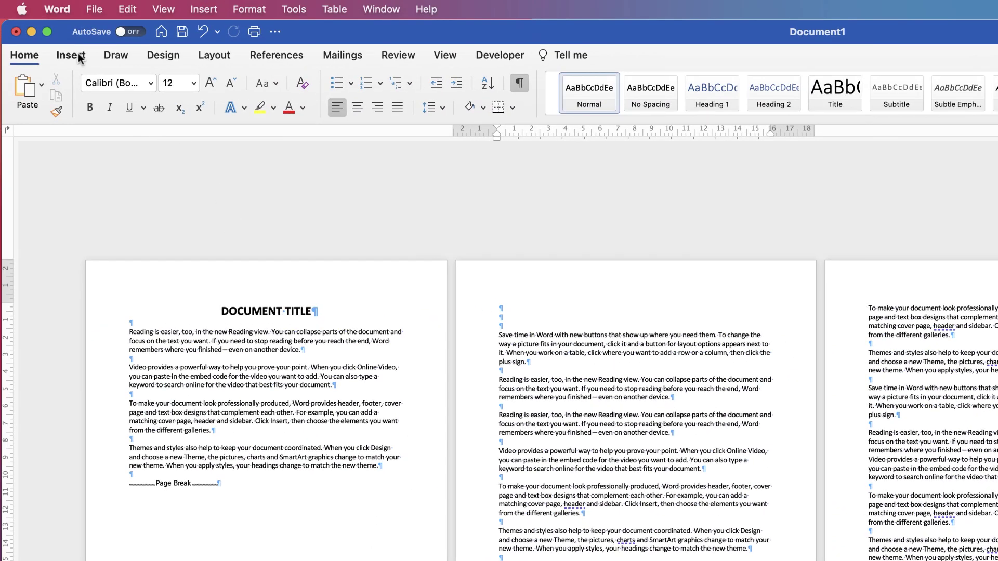
Step: Insert a second page break after page 2's text, leaving it alone on page 3
click(79, 57)
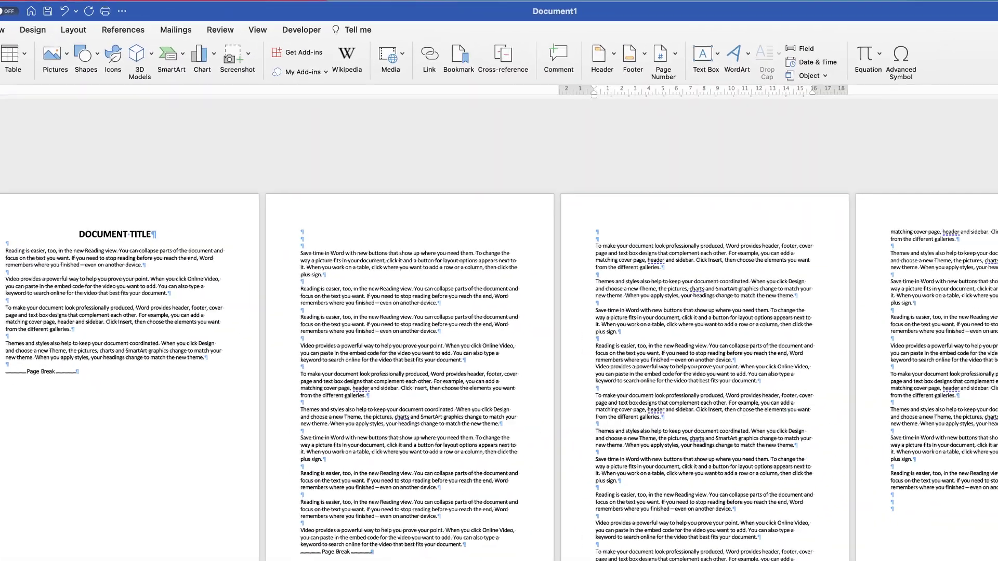
click(76, 89)
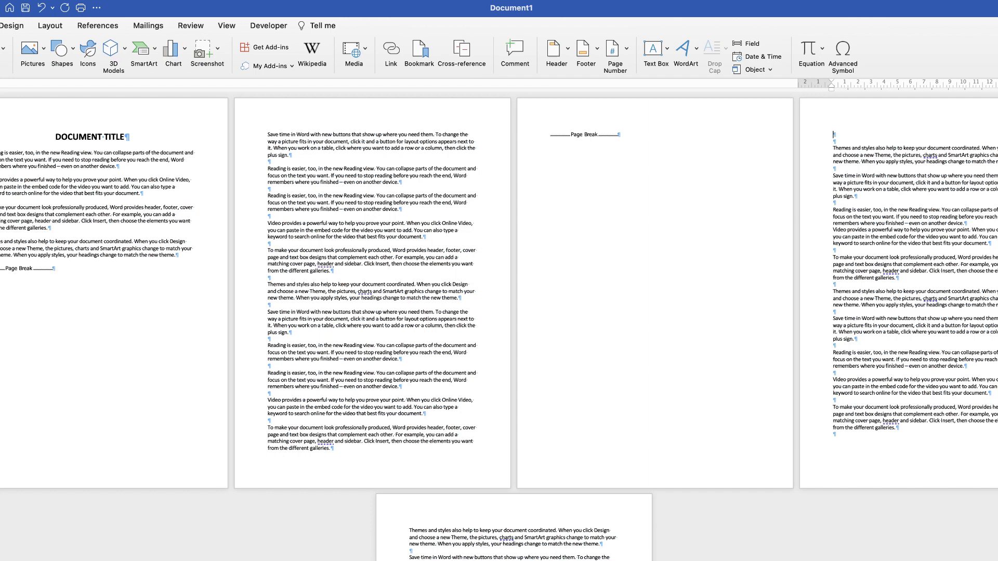
Step: Paste page 2's paragraphs before page 3's Page Break and add empty lines to push the break onward
drag(333, 448, 267, 169)
key(super+c)
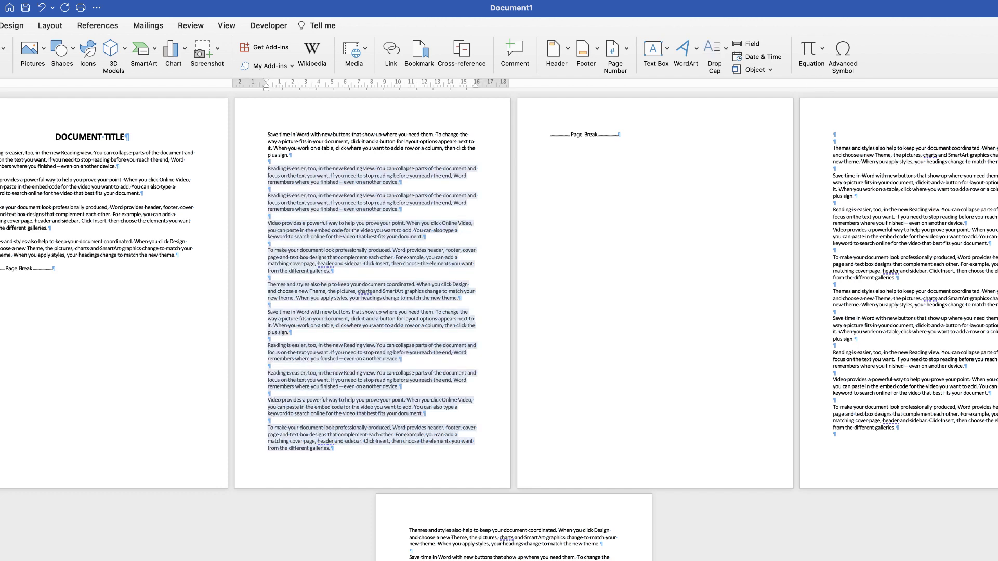
click(550, 135)
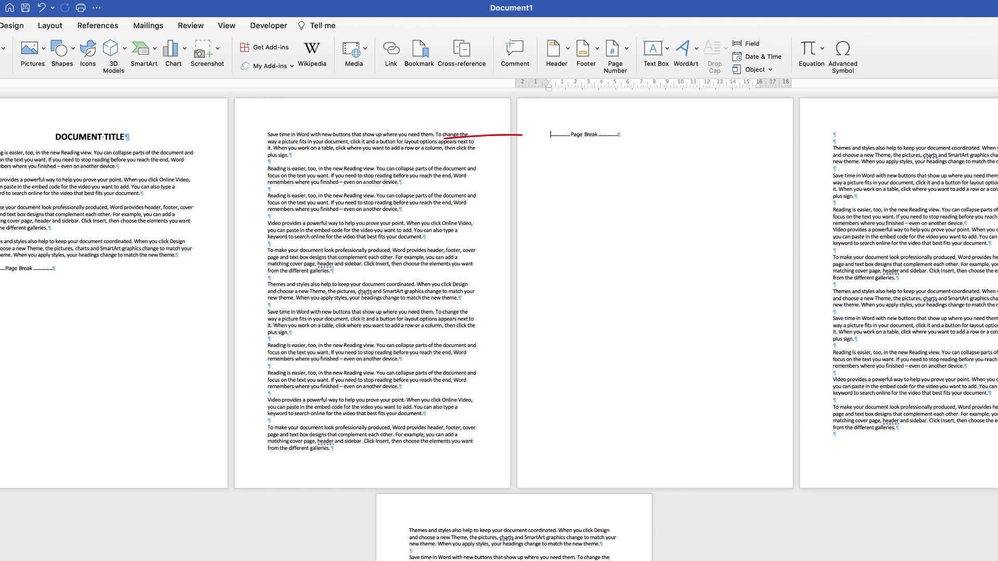
key(super+v)
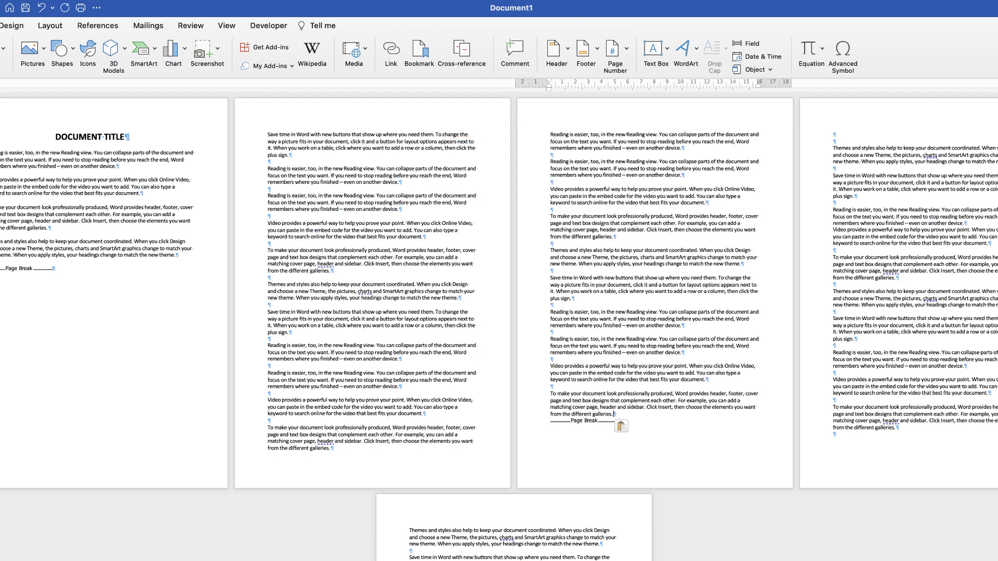
key(Return)
key(Return)
key(Return)
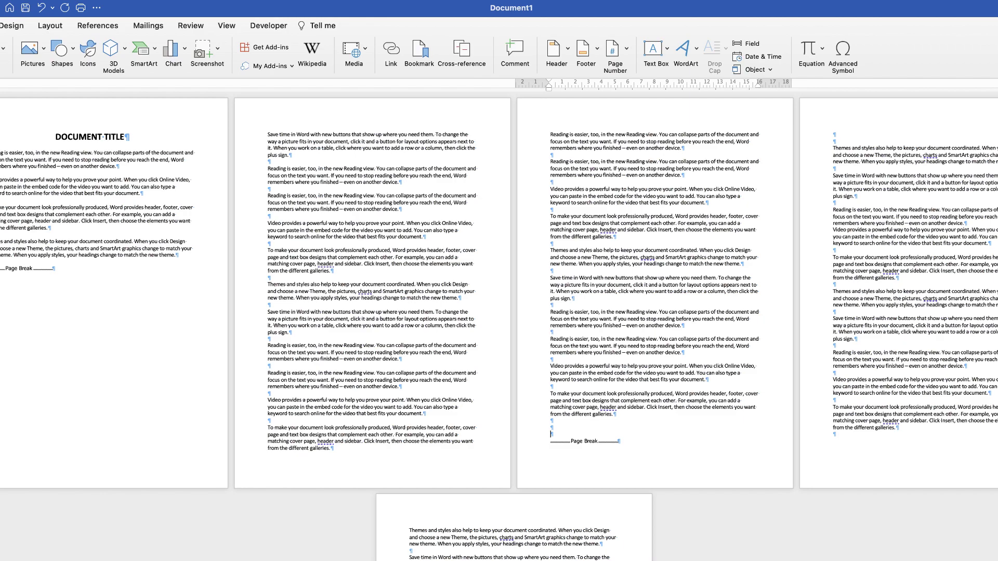
key(Return)
key(Return)
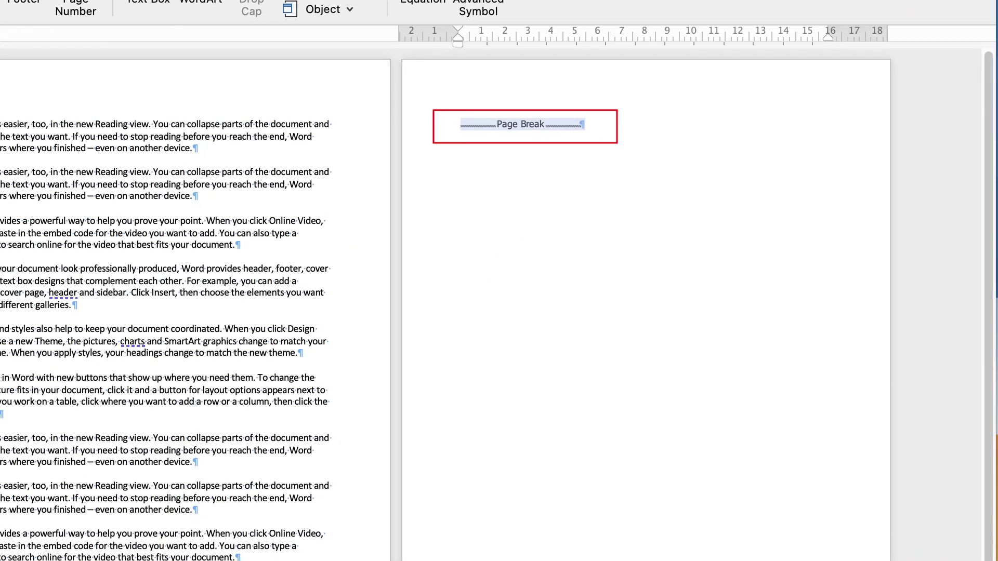
Step: Delete the second Page Break and the leftover empty line at the top of page 4
key(BackSpace)
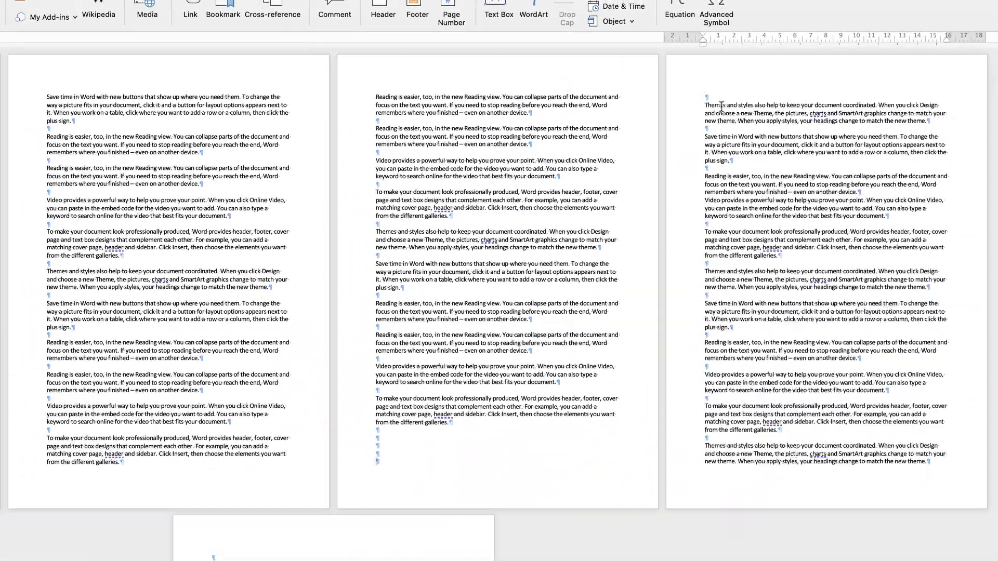
key(BackSpace)
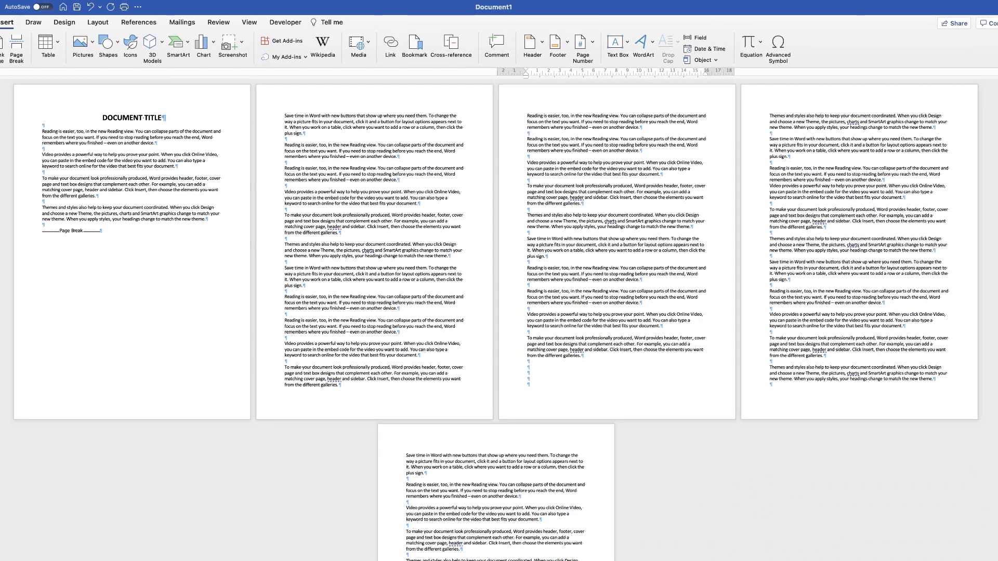
Step: Select the Page Break after the Themes paragraph on page 1
click(72, 231)
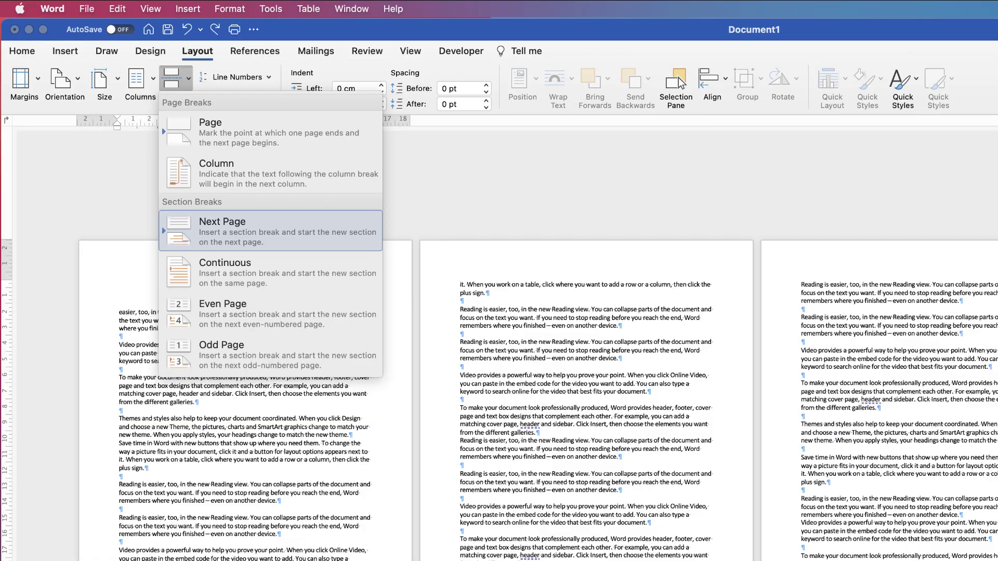
Step: Replace page 1's Page Break with a Next Page section break and place the cursor at page 2's start
key(Return)
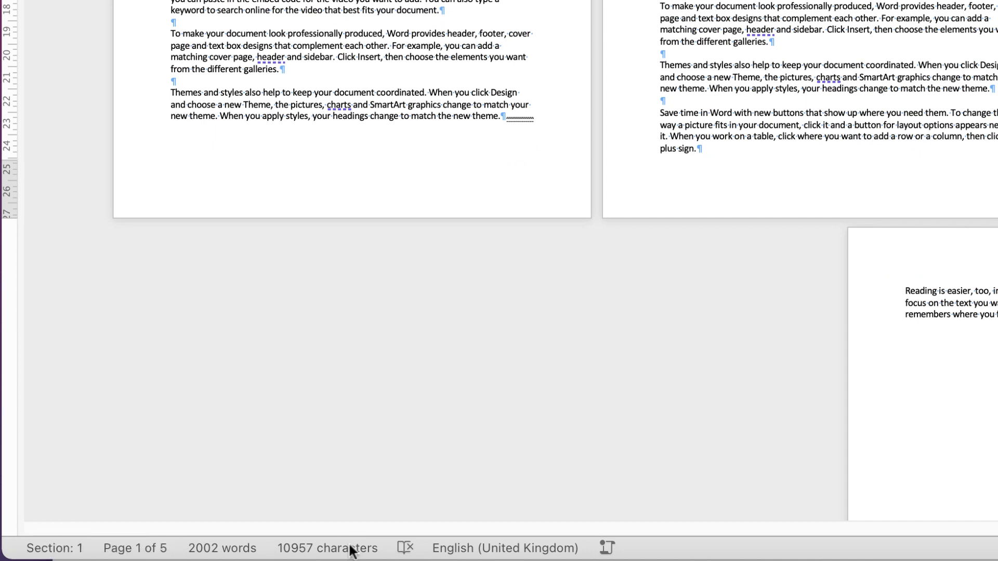
right_click(668, 552)
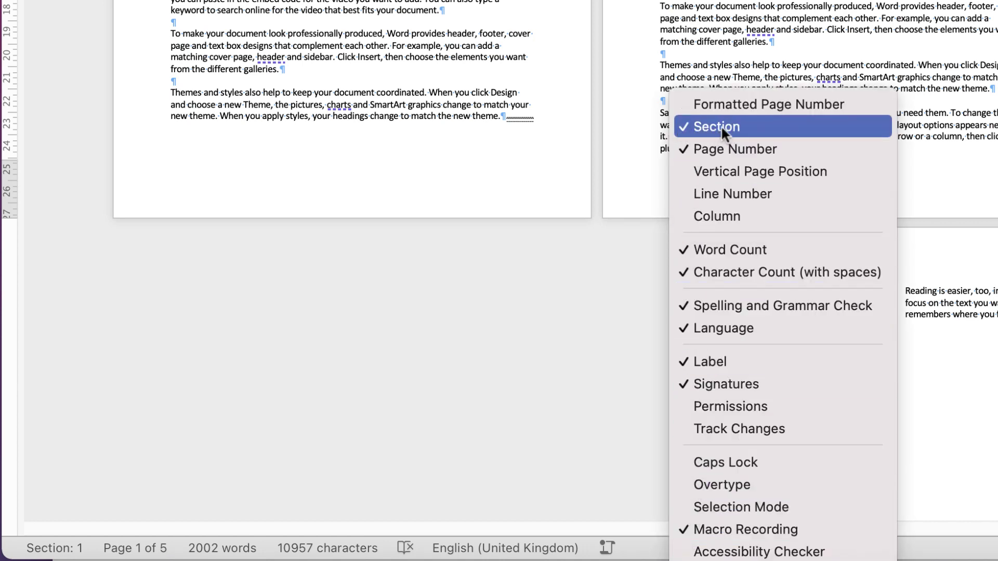
click(99, 507)
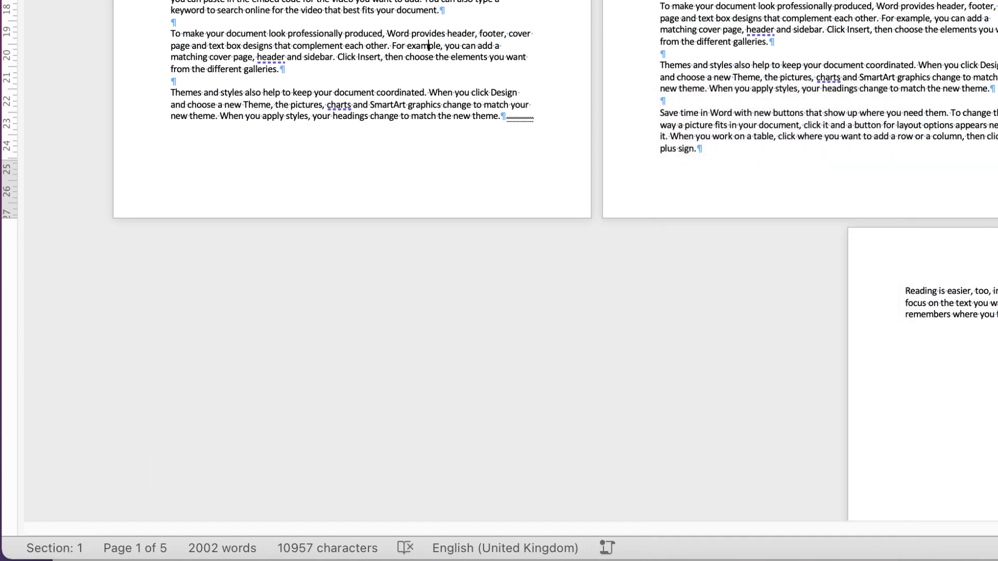
click(701, 155)
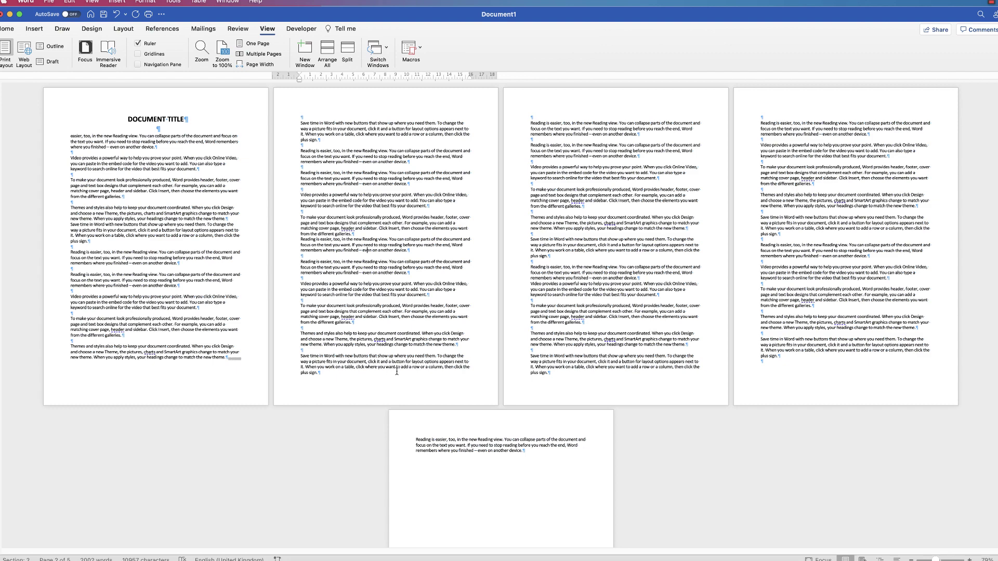
Step: Format the text from page 2 to the end in two columns
drag(527, 450, 302, 122)
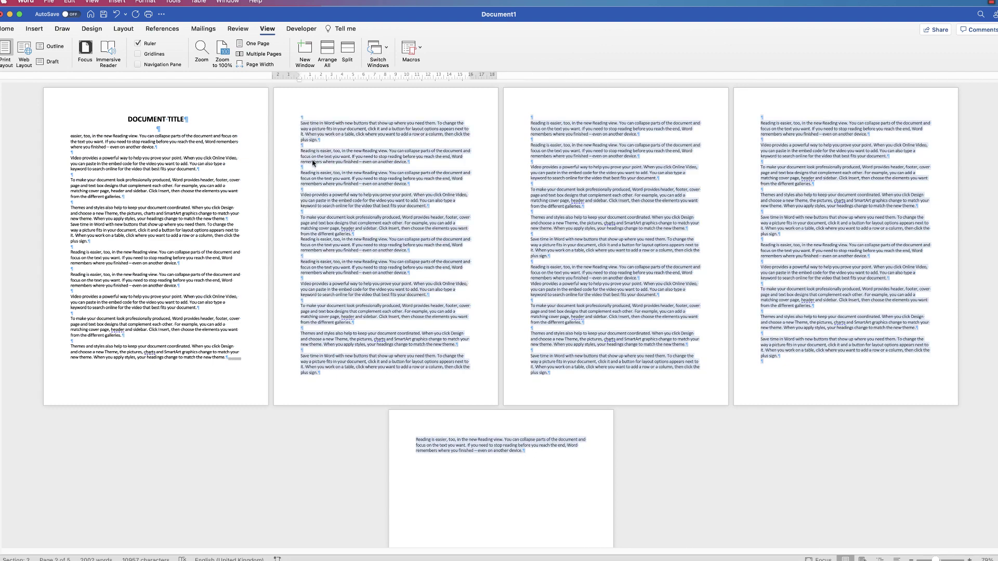
click(124, 29)
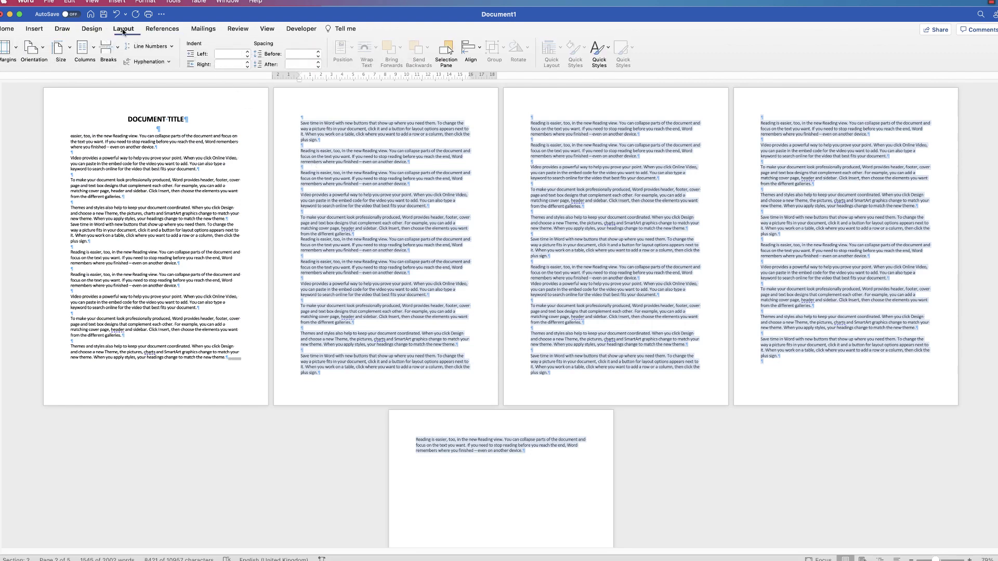
click(93, 50)
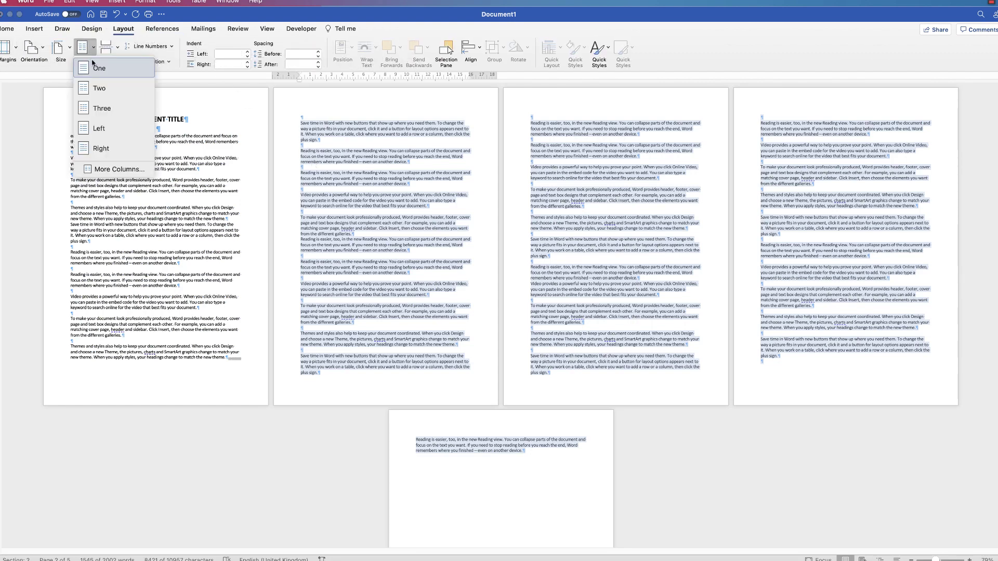
click(96, 92)
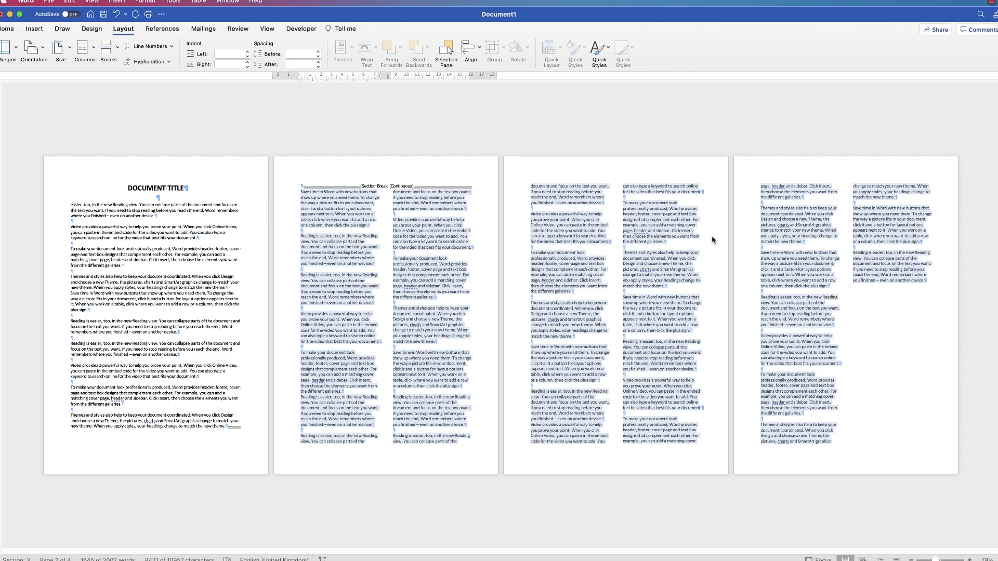
click(434, 360)
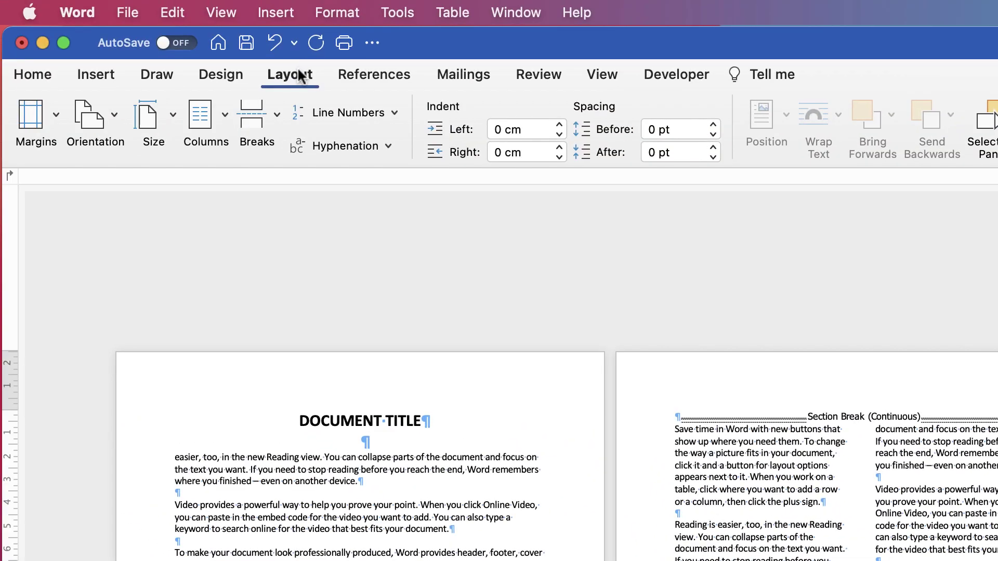
Step: Insert a Next Page section break, then set the text on pages 3–4 back to one column
click(276, 116)
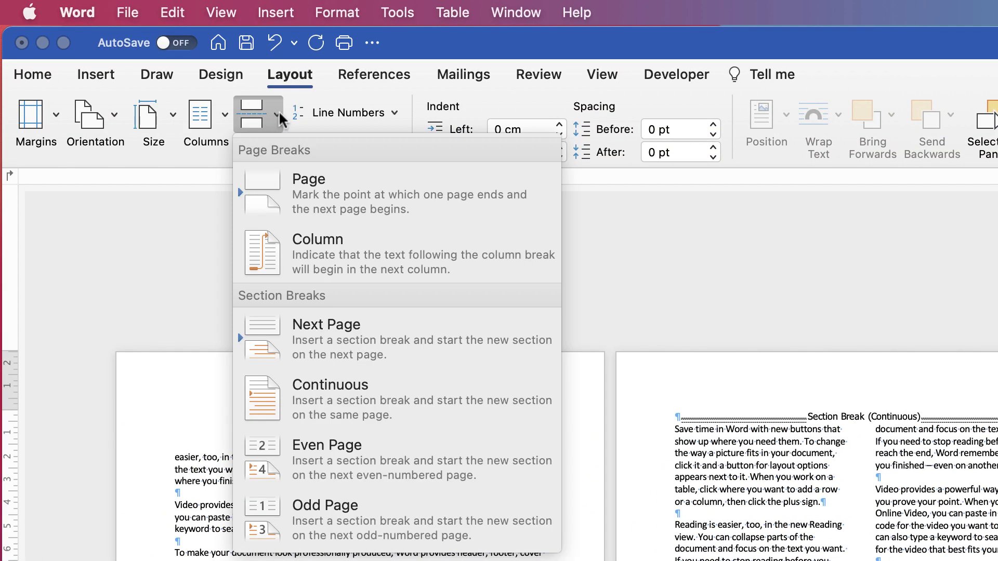
click(323, 344)
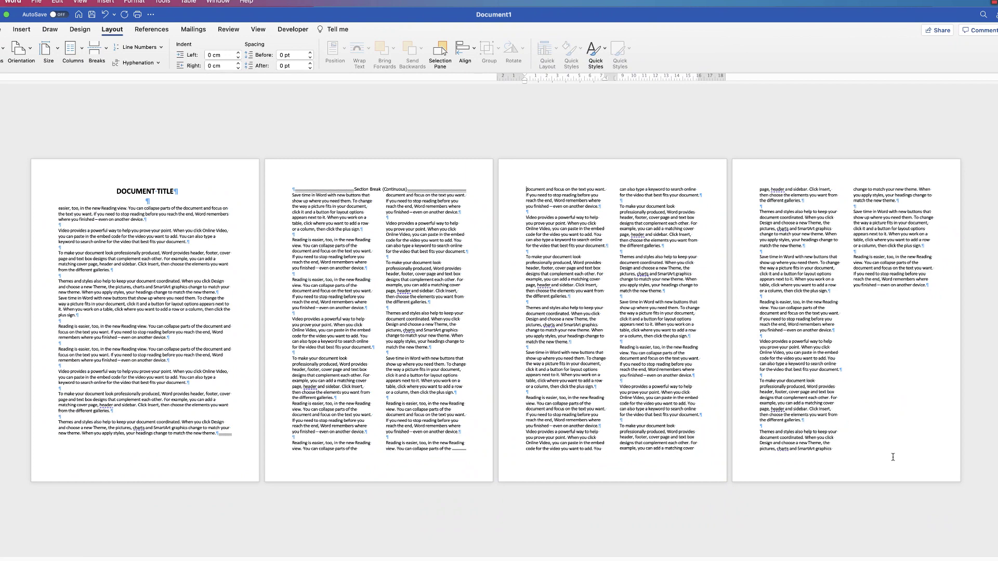
drag(940, 455, 526, 214)
drag(939, 290, 533, 180)
click(82, 50)
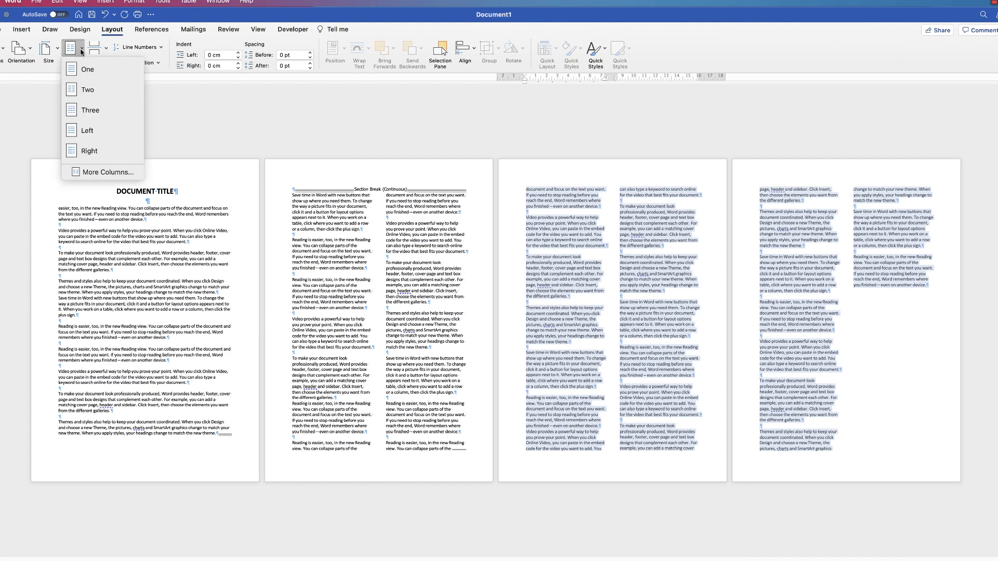
click(85, 69)
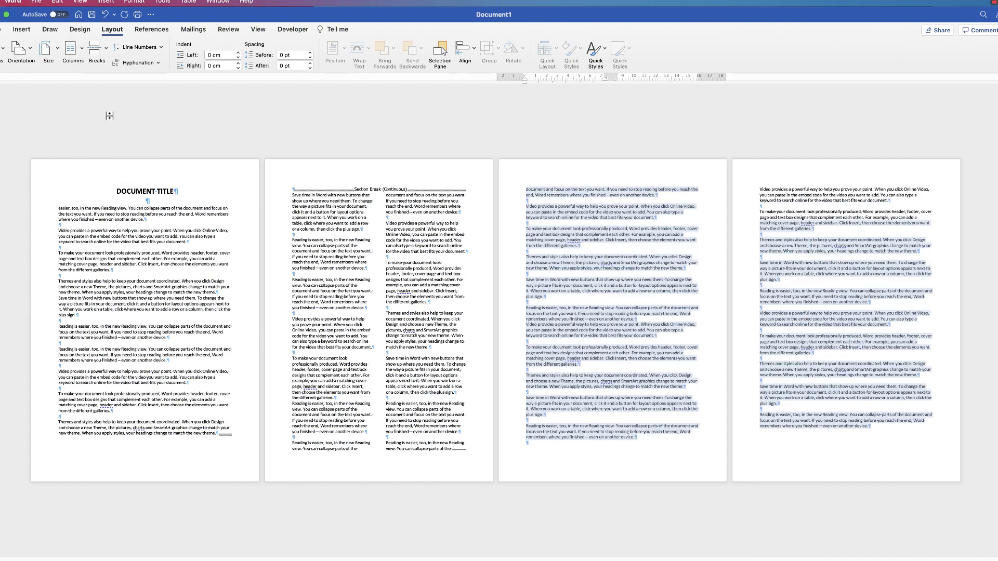
click(645, 330)
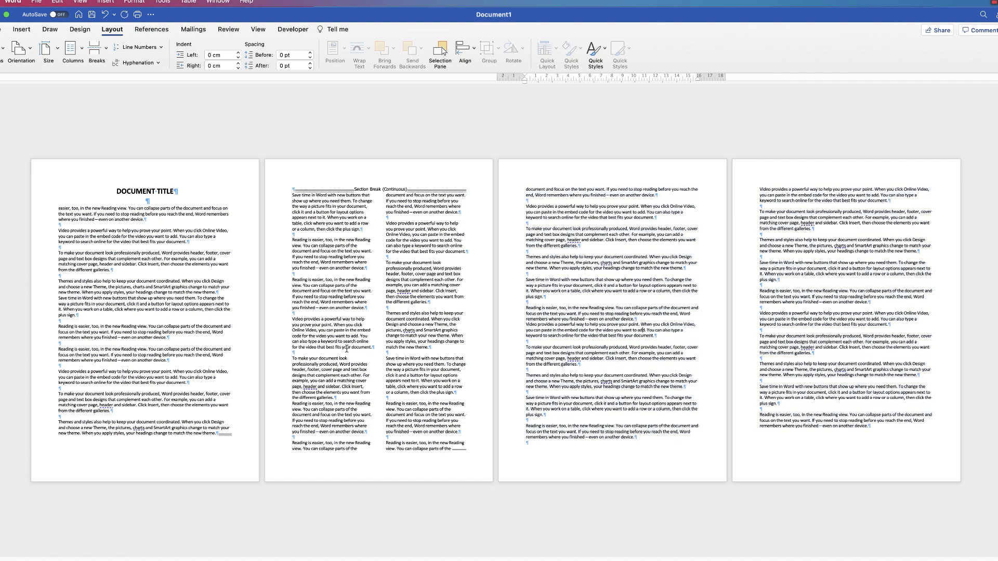
Step: Paste six copies of the Themes and styles paragraph after page 1's last paragraph
click(216, 433)
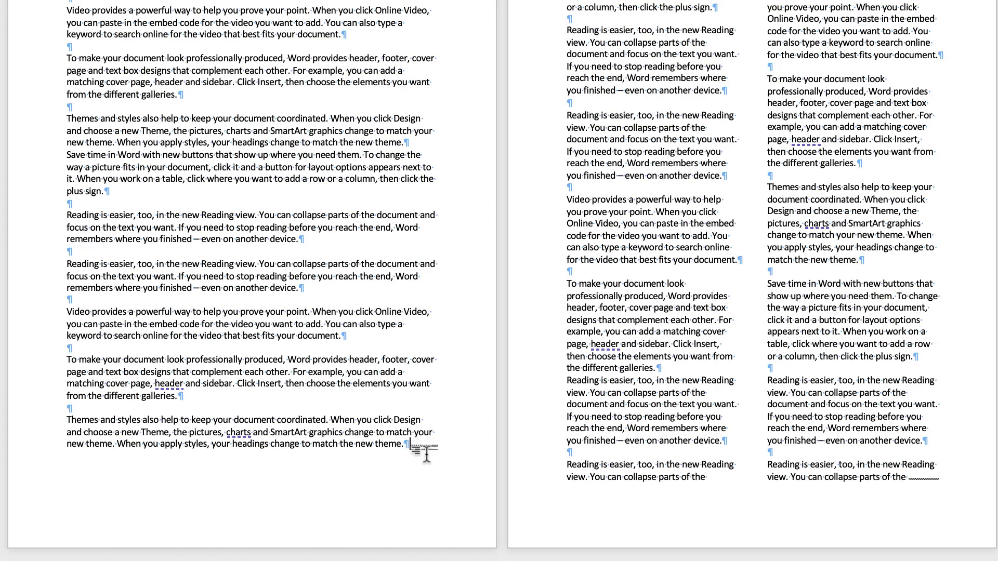
text(Themes and styles also help to keep your document coordinated. When you click Design and choose a new Theme, the pictures, charts and SmartArt graphics change to match your new theme. When you apply styles, your headings change to match the new theme.)
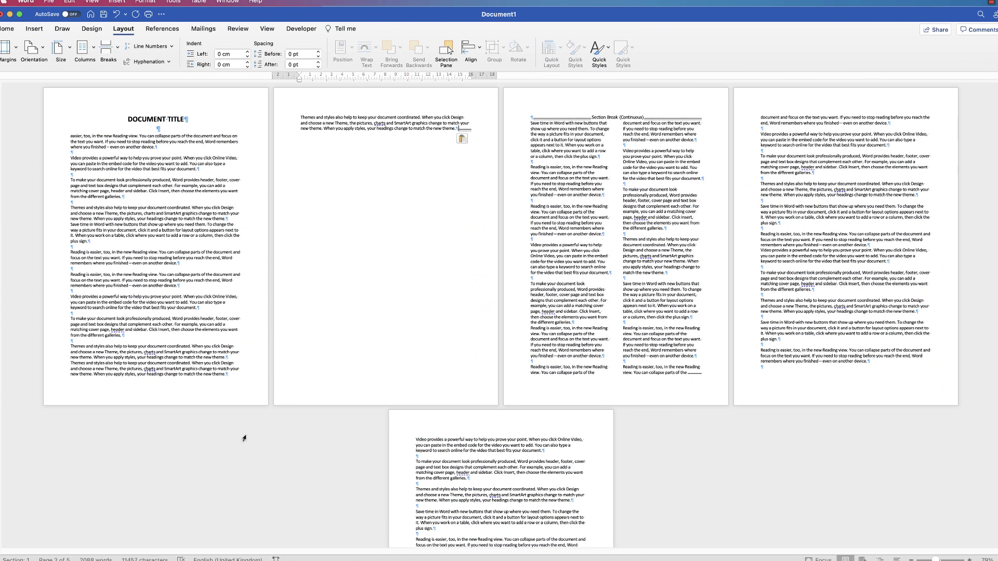
text(Themes and styles also help to keep your document coordinated. When you click Design and choose a new Theme, the pictures, charts and SmartArt graphics change to match your new theme. When you apply styles, your headings change to match the new theme.)
text(Themes and styles also help to keep your document coordinated. When you click Design and choose a new Theme, the pictures, charts and SmartArt graphics change to match your new theme. When you apply styles, your headings change to match the new theme.)
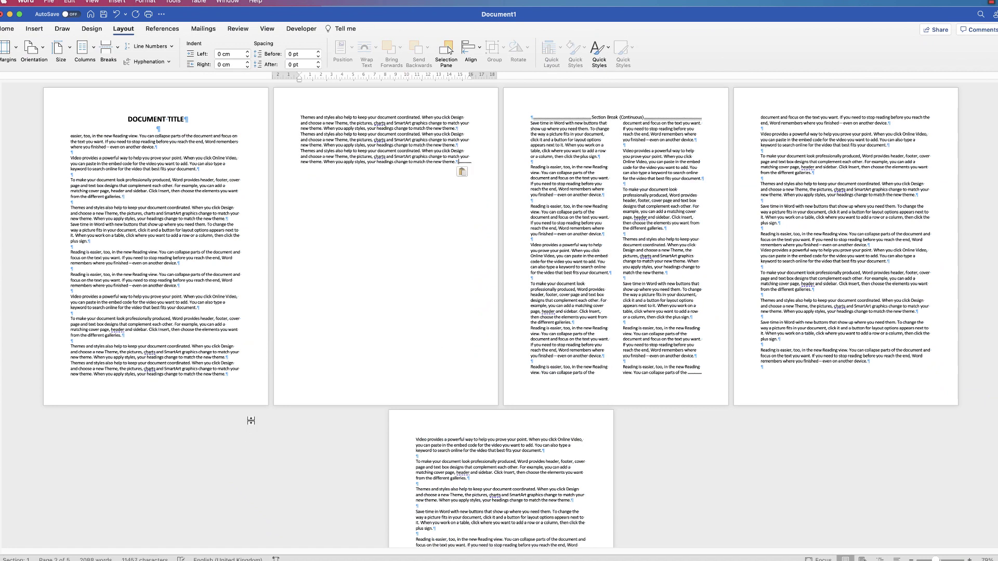
text(Themes and styles also help to keep your document coordinated. When you click Design and choose a new Theme, the pictures, charts and SmartArt graphics change to match your new theme. When you apply styles, your headings change to match the new theme.)
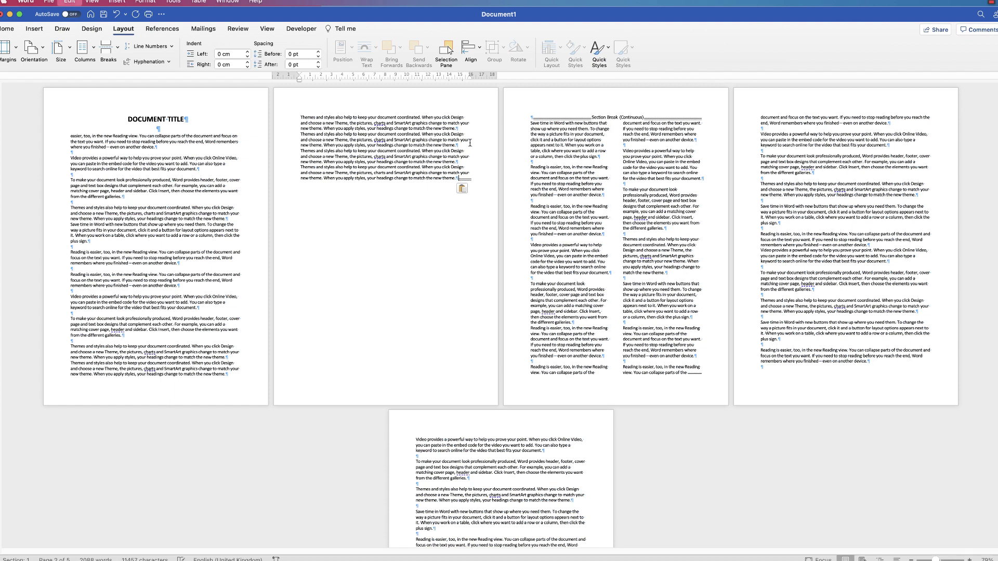
text(Themes and styles also help to keep your document coordinated. When you click Design and choose a new Theme, the pictures, charts and SmartArt graphics change to match your new theme. When you apply styles, your headings change to match the new theme.)
text(Themes and styles also help to keep your document coordinated. When you click Design and choose a new Theme, the pictures, charts and SmartArt graphics change to match your new theme. When you apply styles, your headings change to match the new theme.)
text(Themes and styles also help to keep your document coordinated. When you click Design and choose a new Theme, the pictures, charts and SmartArt graphics change to match your new theme. When you apply styles, your headings change to match the new theme.)
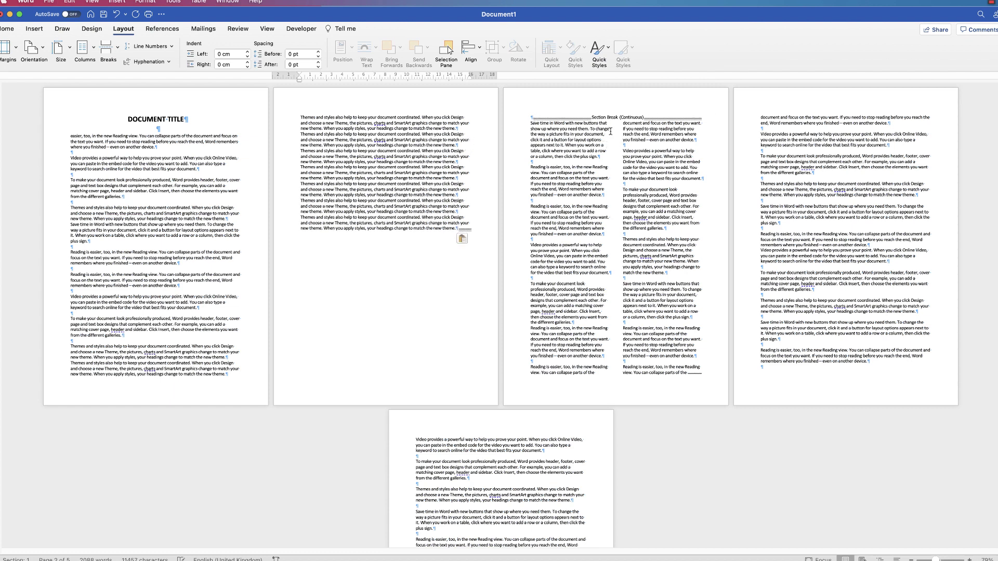
text(Themes and styles also help to keep your document coordinated. When you click Design and choose a new Theme, the pictures, charts and SmartArt graphics change to match your new theme. When you apply styles, your headings change to match the new theme.)
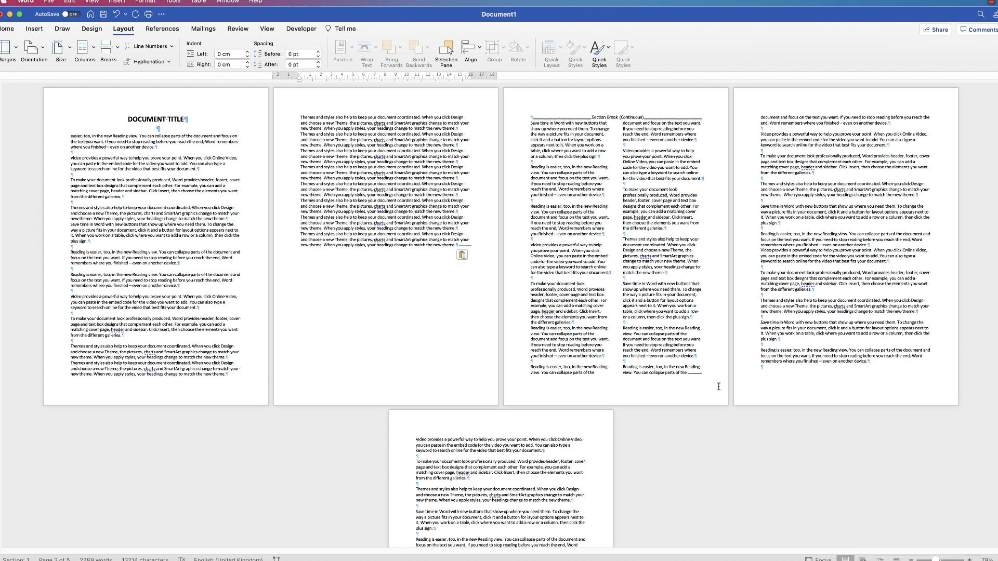
Step: Paste four more copies of the paragraph at the end of page 3 in the two-column section
click(687, 373)
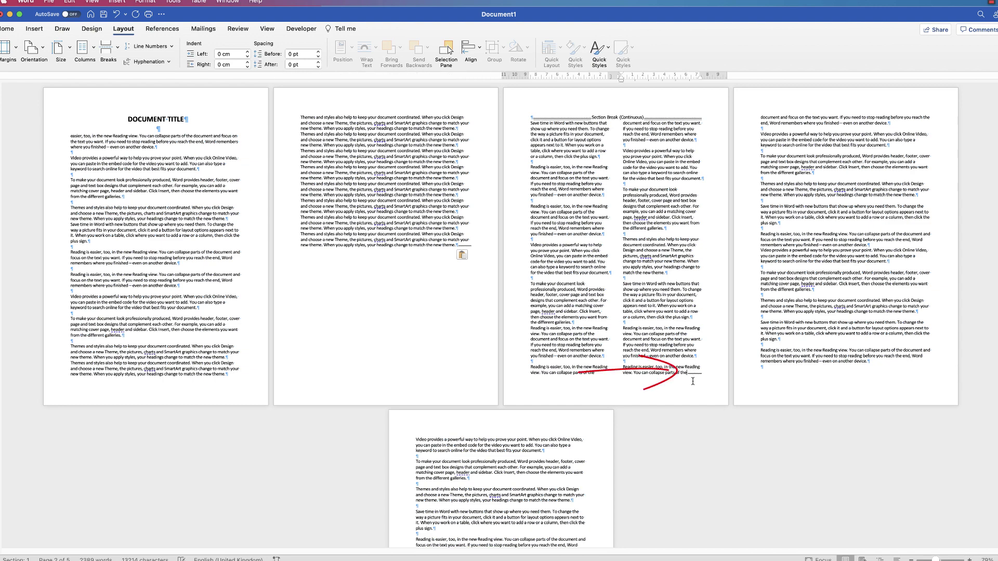
text(Themes and styles also help to keep your document coordinated. When you click Design and choose a new Theme, the pictures, charts and SmartArt graphics change to match your new theme. When you apply styles, your headings change to match the new theme.)
text(Themes and styles also help to keep your document coordinated. When you click Design and choose a new Theme, the pictures, charts and SmartArt graphics change to match your new theme. When you apply styles, your headings change to match the new theme.)
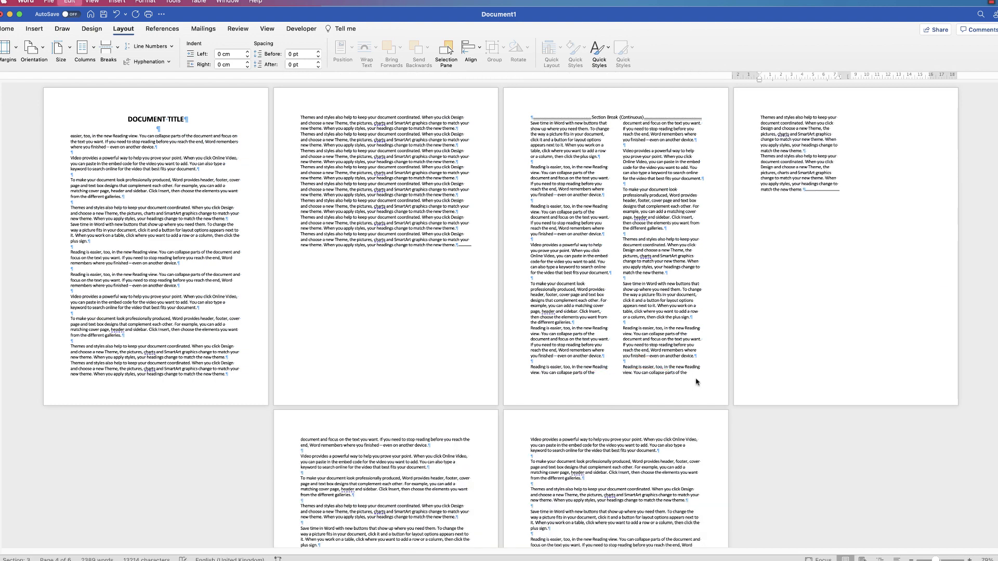
text(Themes and styles also help to keep your document coordinated. When you click Design and choose a new Theme, the pictures, charts and SmartArt graphics change to match your new theme. When you apply styles, your headings change to match the new theme.)
text(Themes and styles also help to keep your document coordinated. When you click Design and choose a new Theme, the pictures, charts and SmartArt graphics change to match your new theme. When you apply styles, your headings change to match the new theme.)
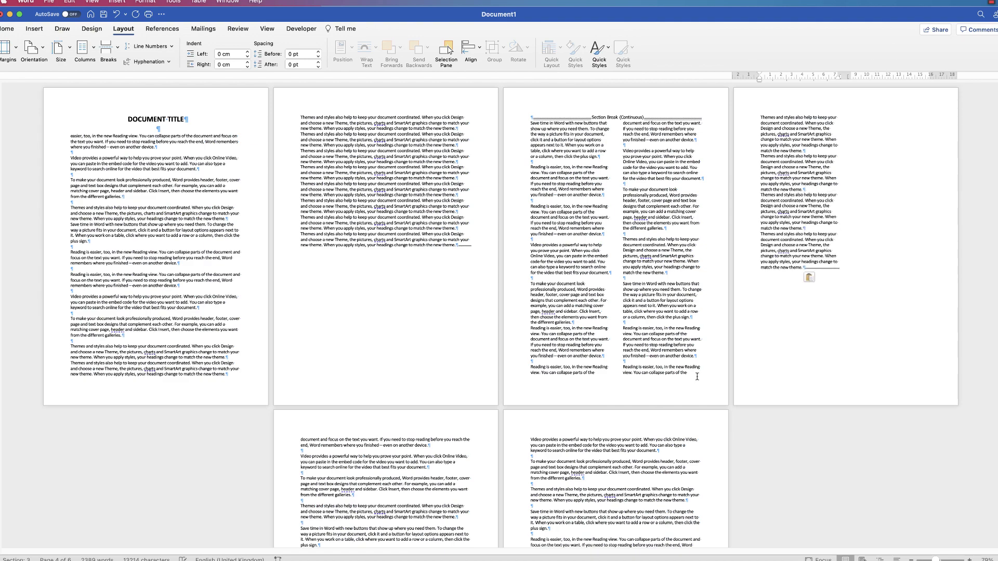
text(Themes and styles also help to keep your document coordinated. When you click Design and choose a new Theme, the pictures, charts and SmartArt graphics change to match your new theme. When you apply styles, your headings change to match the new theme.)
text(Themes and styles also help to keep your document coordinated. When you click Design and choose a new Theme, the pictures, charts and SmartArt graphics change to match your new theme. When you apply styles, your headings change to match the new theme.)
text(Themes and styles also help to keep your document coordinated. When you click Design and choose a new Theme, the pictures, charts and SmartArt graphics change to match your new theme. When you apply styles, your headings change to match the new theme.)
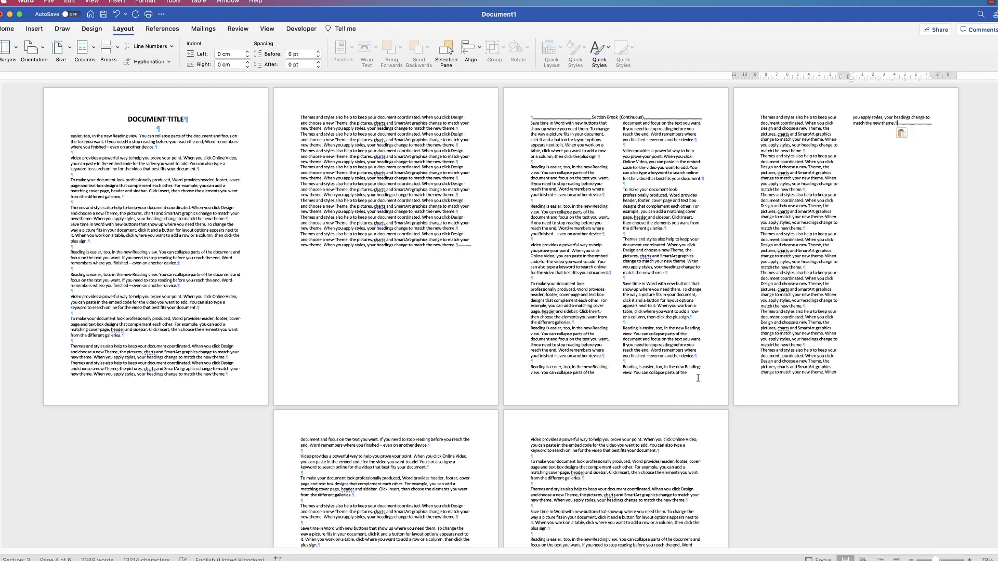
text(Themes and styles also help to keep your document coordinated. When you click Design and choose a new Theme, the pictures, charts and SmartArt graphics change to match your new theme. When you apply styles, your headings change to match the new theme.)
text(Themes and styles also help to keep your document coordinated. When you click Design and choose a new Theme, the pictures, charts and SmartArt graphics change to match your new theme. When you apply styles, your headings change to match the new theme.)
text(Themes and styles also help to keep your document coordinated. When you click Design and choose a new Theme, the pictures, charts and SmartArt graphics change to match your new theme. When you apply styles, your headings change to match the new theme.)
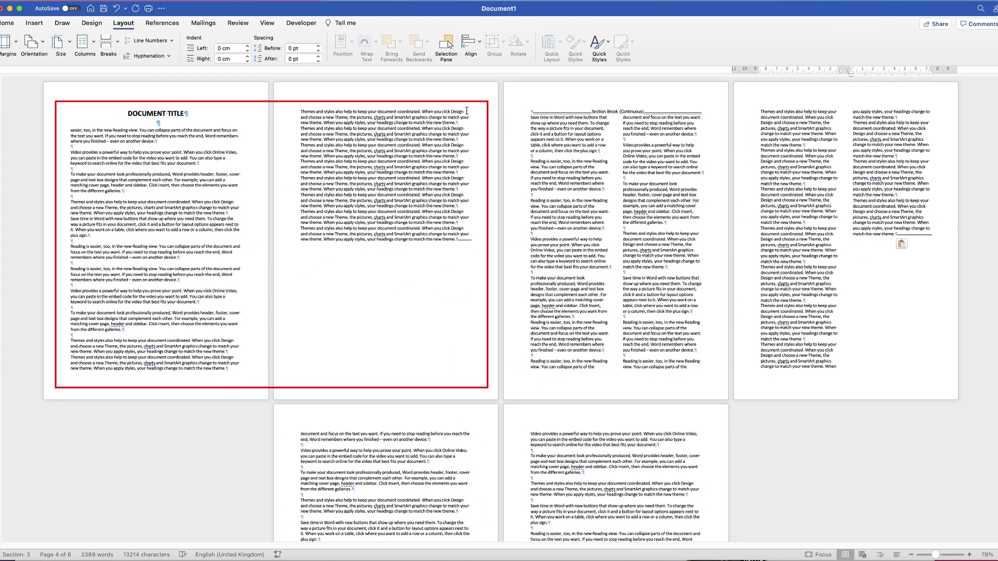
Step: Fill the rest of page 2 with empty paragraphs, then check that page 3 begins the two-column section
double_click(362, 298)
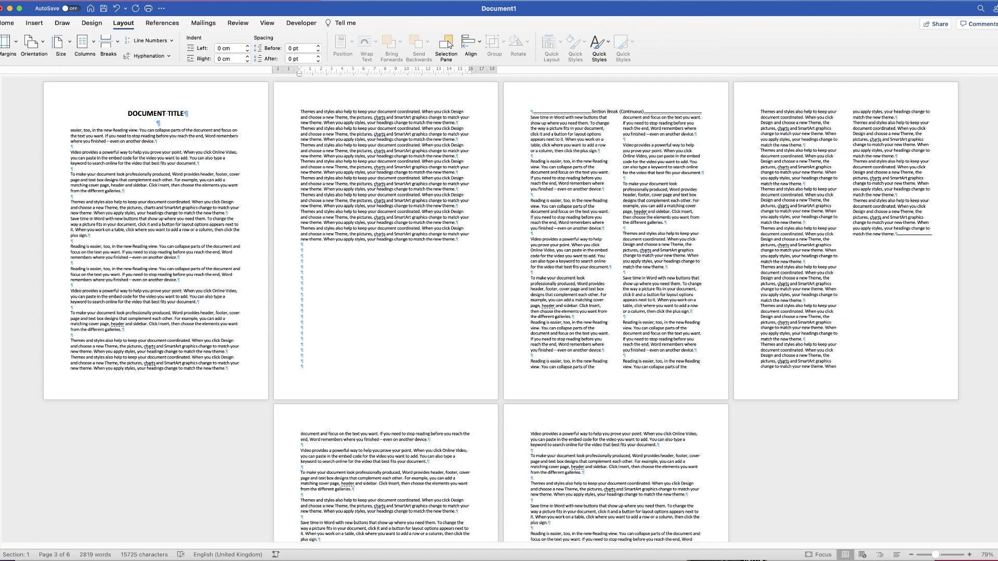
click(643, 206)
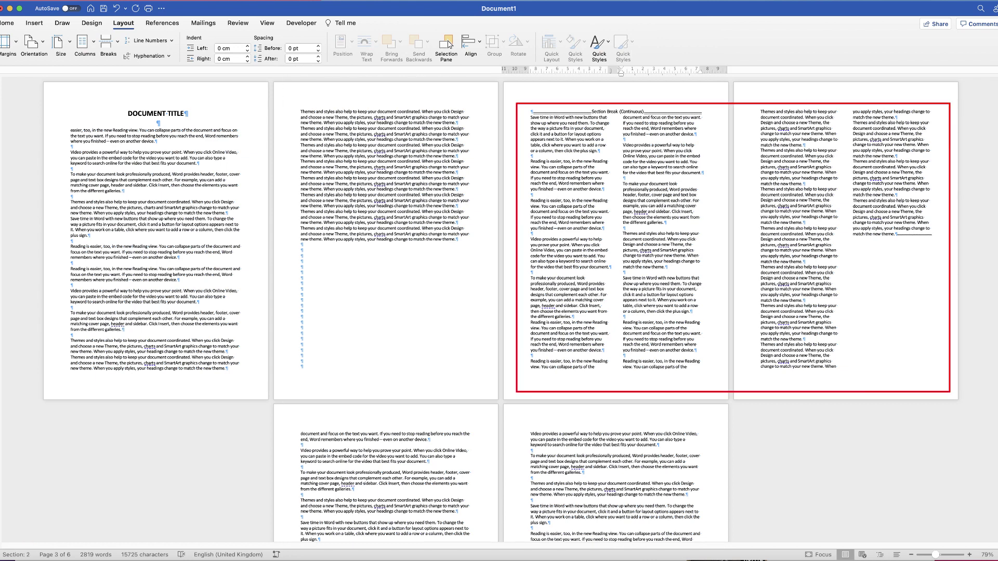